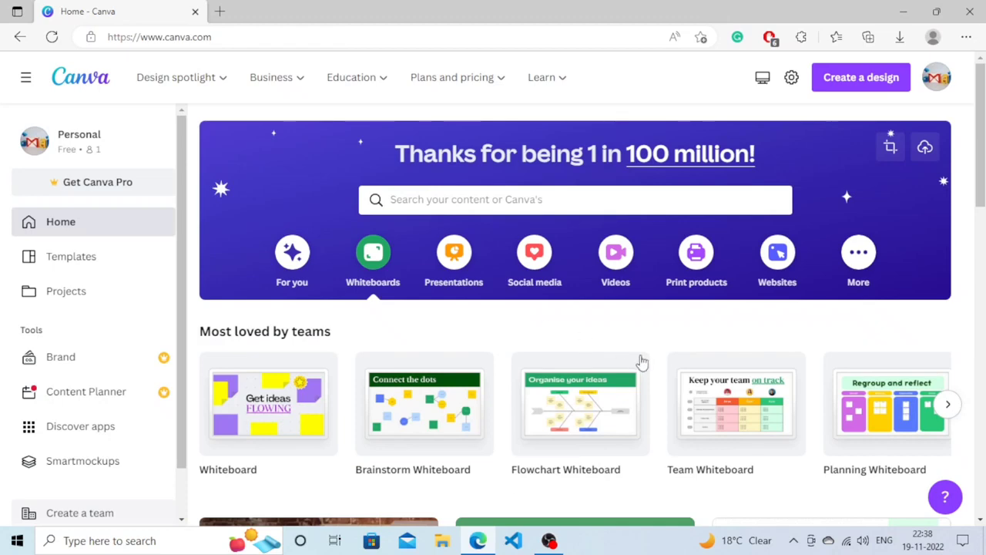
right_click(589, 328)
click(560, 333)
click(487, 199)
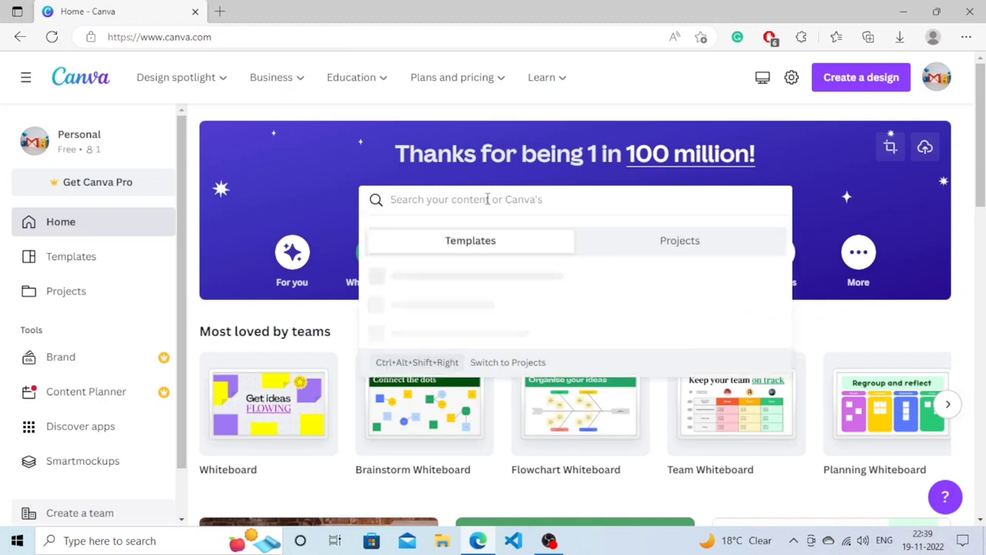
click(801, 336)
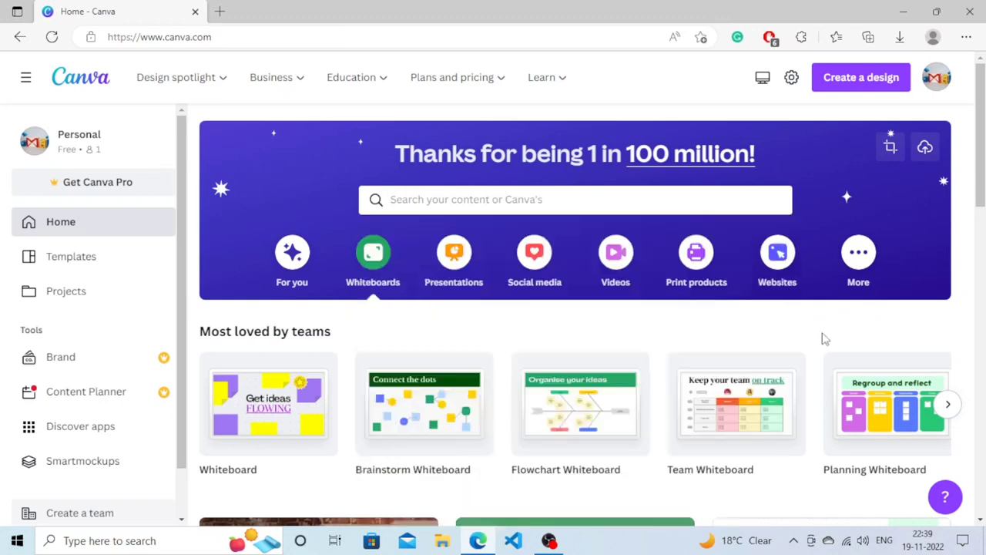
Search the templates for "T shirt" and choose the T-Shirt 14 × 18 in design type.
click(540, 201)
text(T)
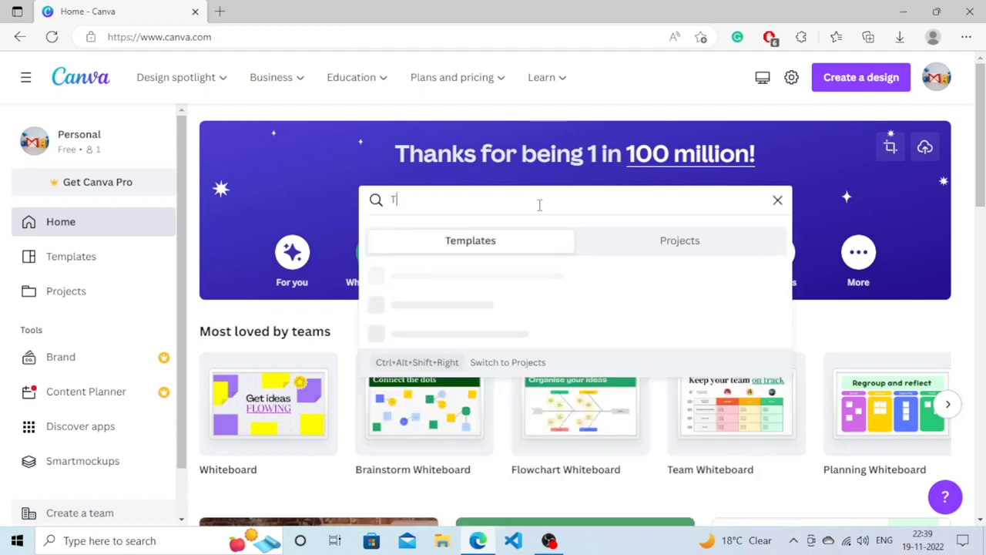
text( shirt)
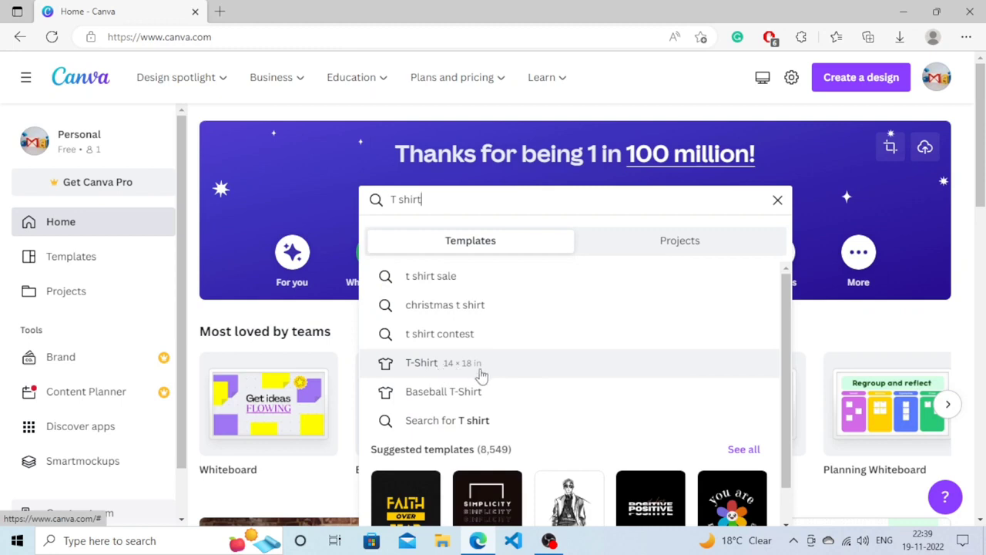
click(426, 366)
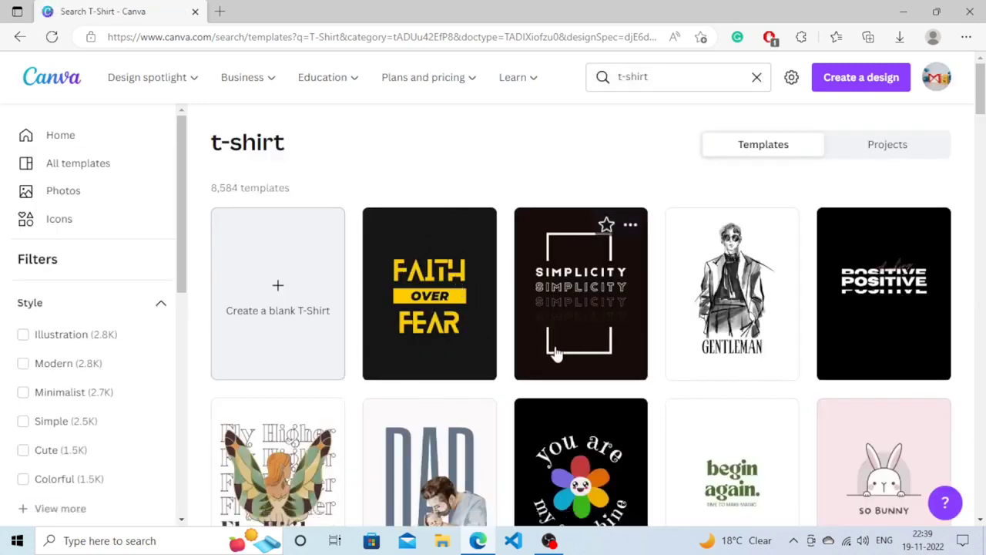
Look through the t-shirt templates and create a blank T-Shirt design.
scroll(969, 106, down, 6)
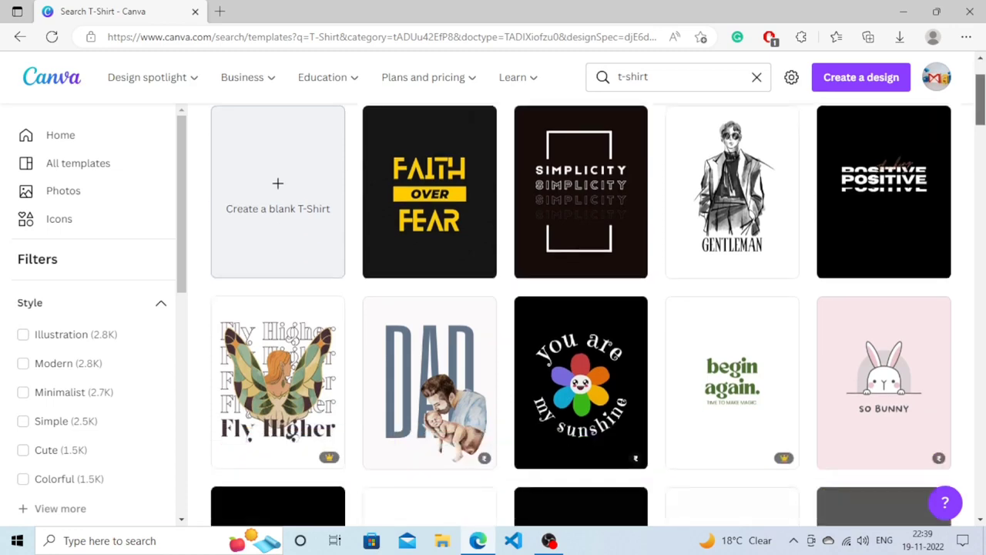
scroll(581, 314, down, 5)
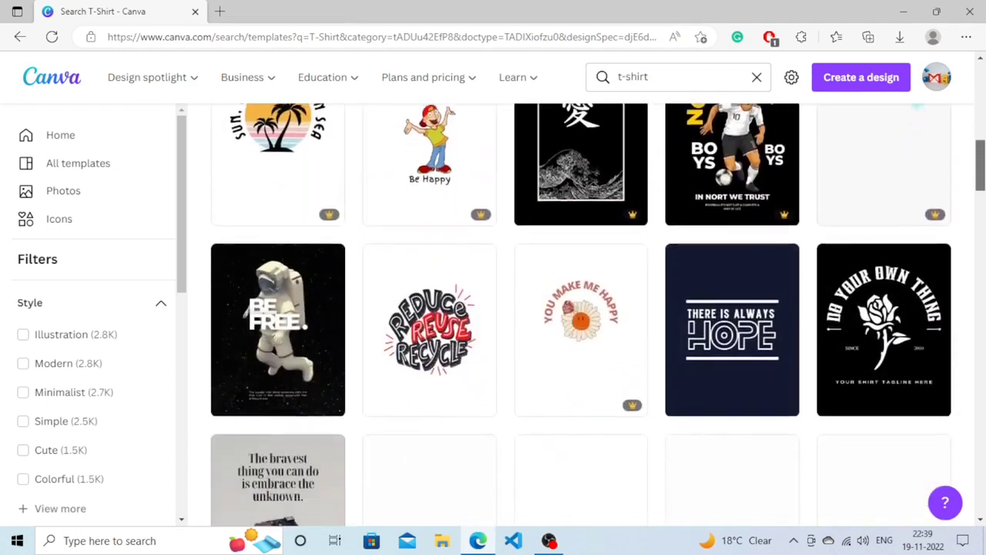
scroll(580, 314, up, 10)
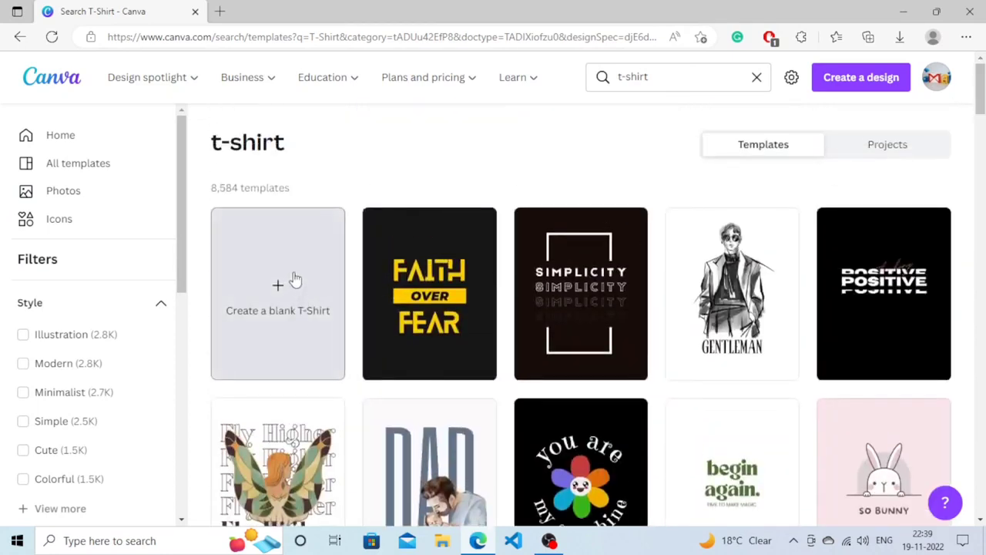
click(286, 298)
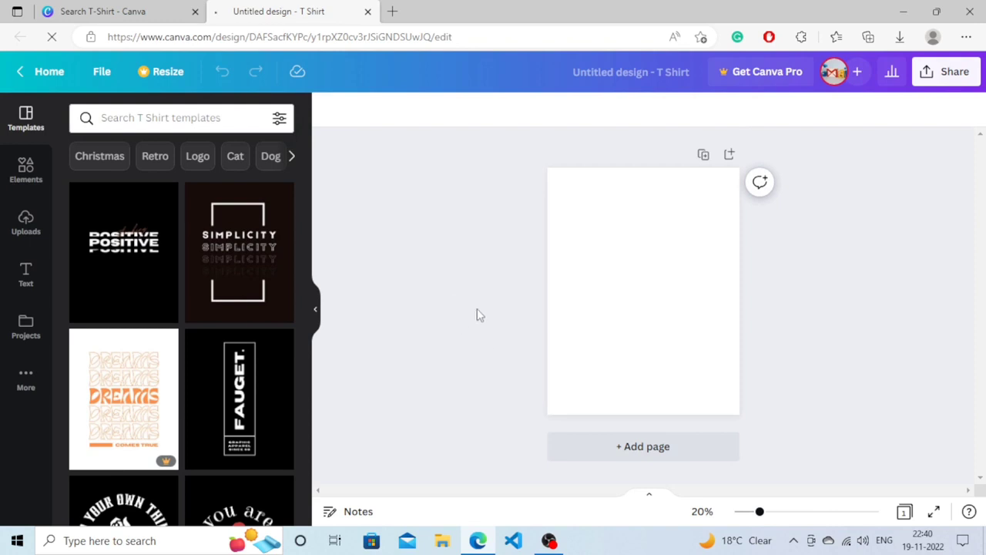
Set the blank page's background color to black.
click(612, 281)
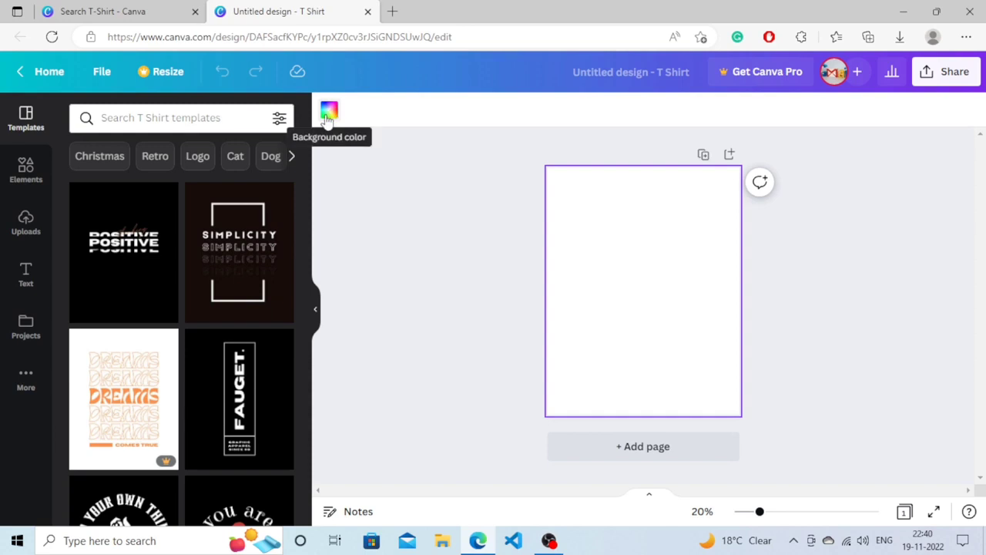
click(328, 116)
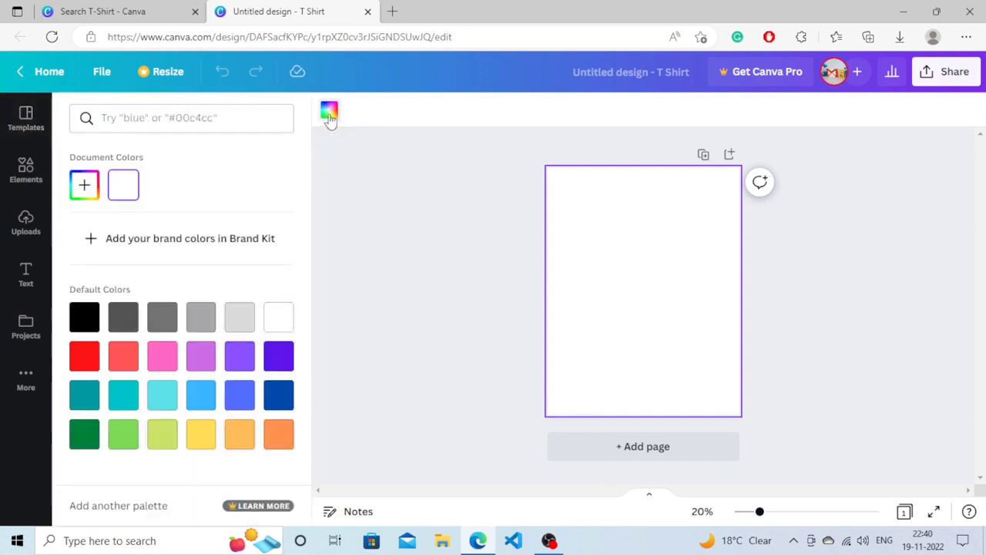
click(85, 317)
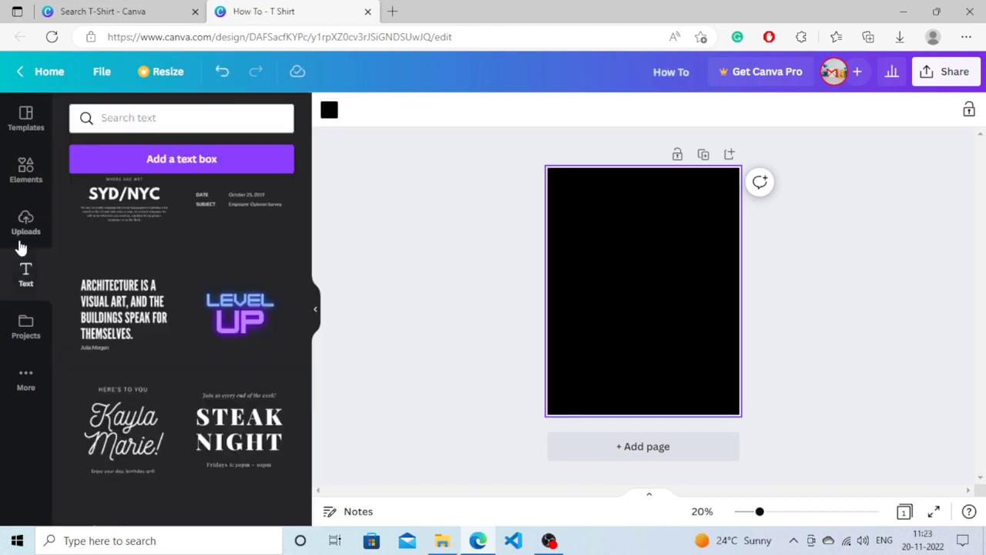
Add the neon LEVEL UP font combination from the text library to the page.
click(22, 235)
click(20, 274)
mouse_move(305, 487)
mouse_down()
mouse_move(305, 323)
mouse_move(307, 502)
mouse_move(306, 493)
mouse_up()
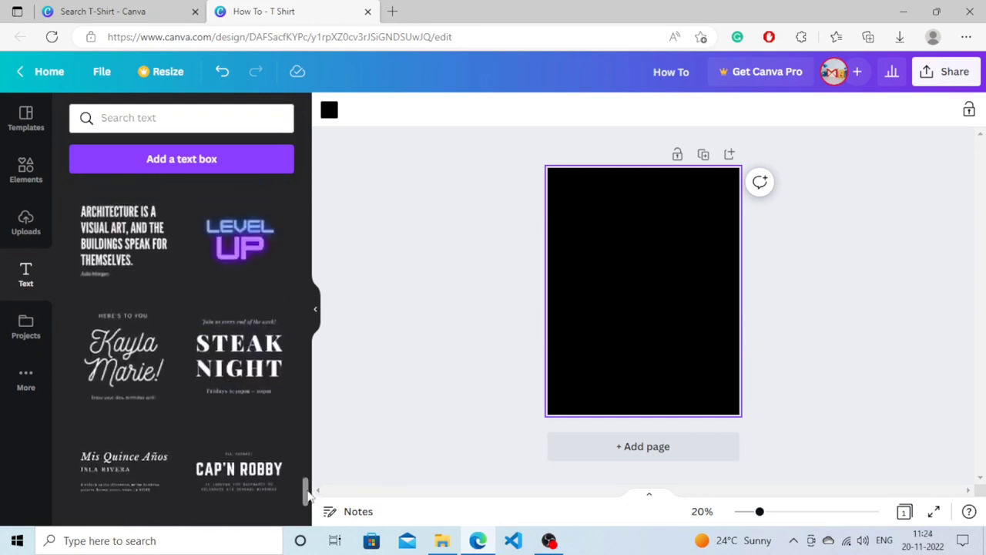
click(233, 248)
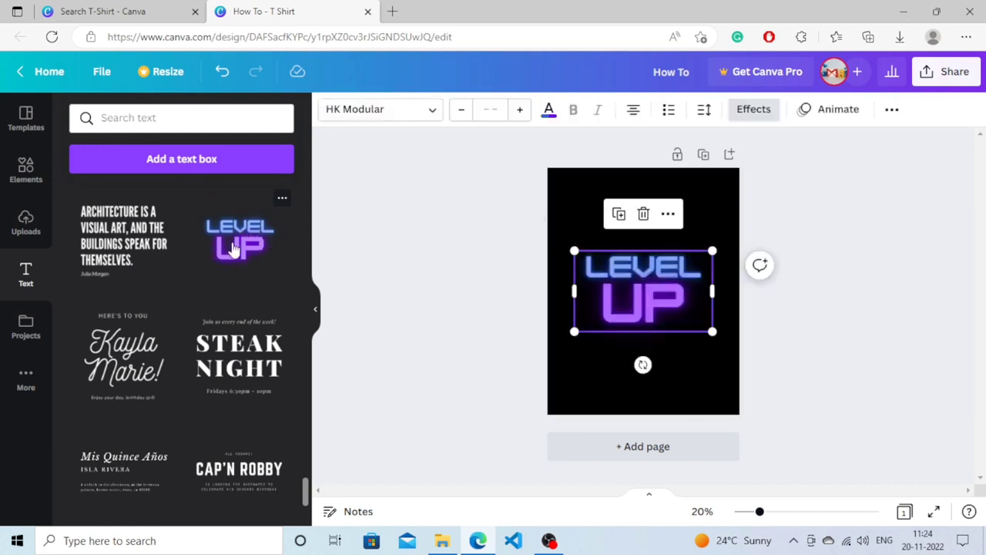
Replace the neon text's blue upper line with "HOW TO TECH" and its purple lower line with "GUIDE".
double_click(681, 275)
text(HOW)
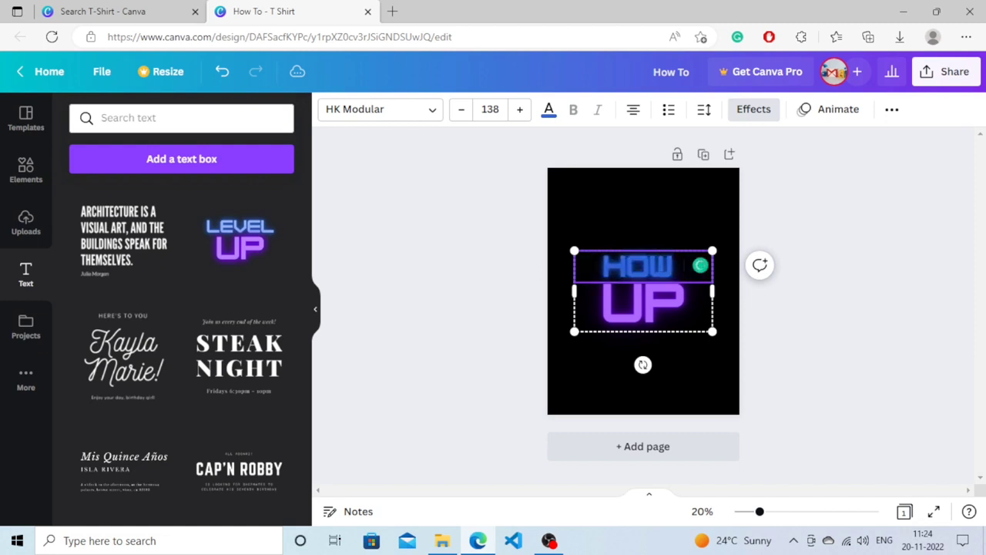
text( TO TECH)
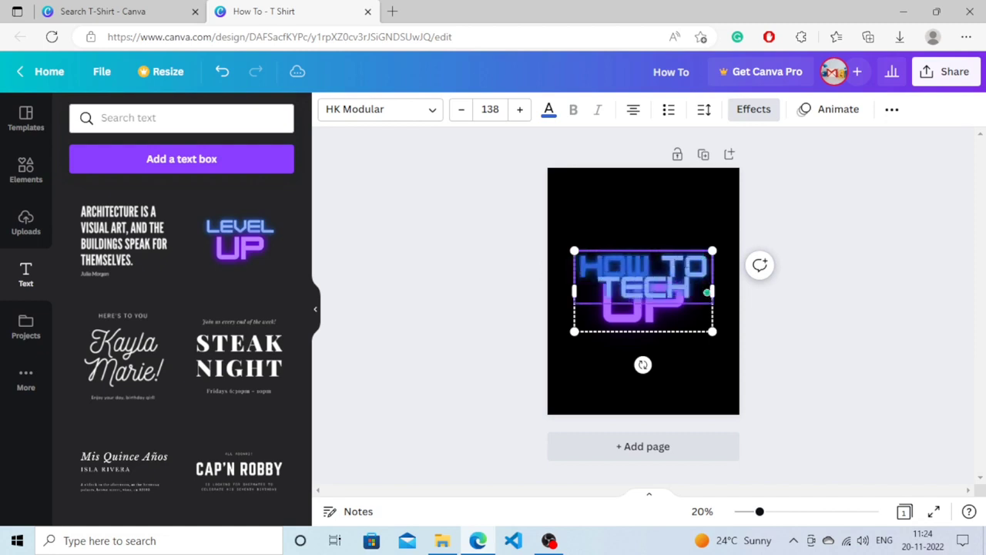
double_click(657, 315)
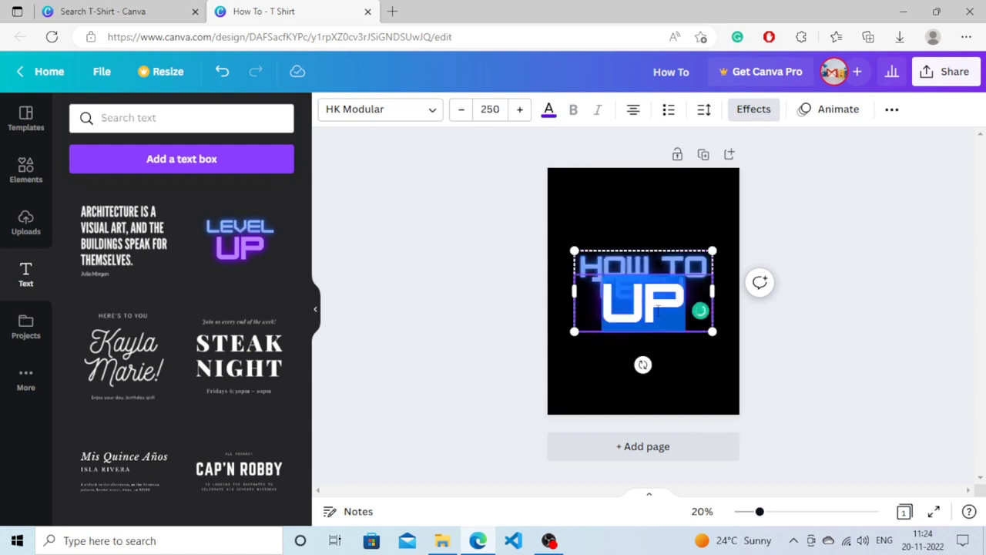
key(BackSpace)
text(GUIDE)
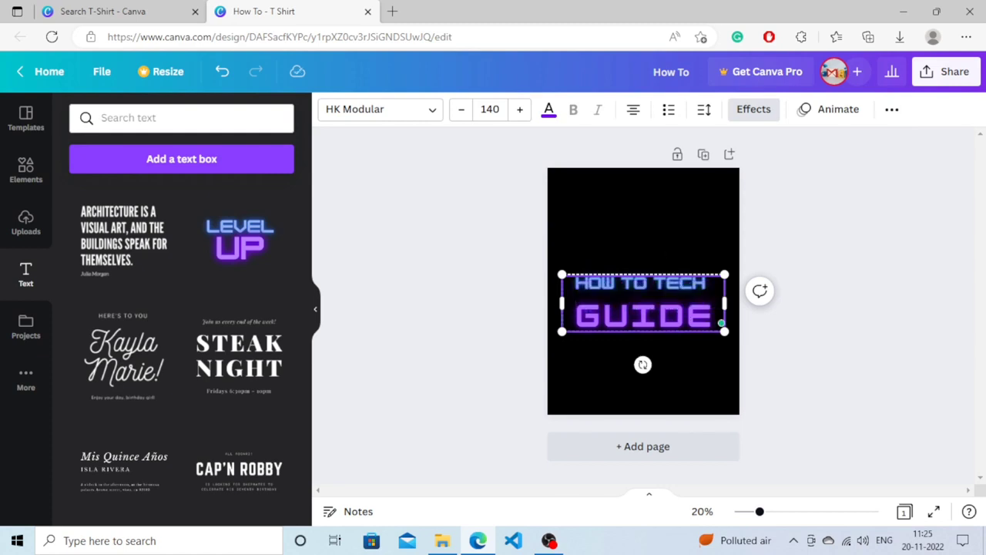
click(766, 235)
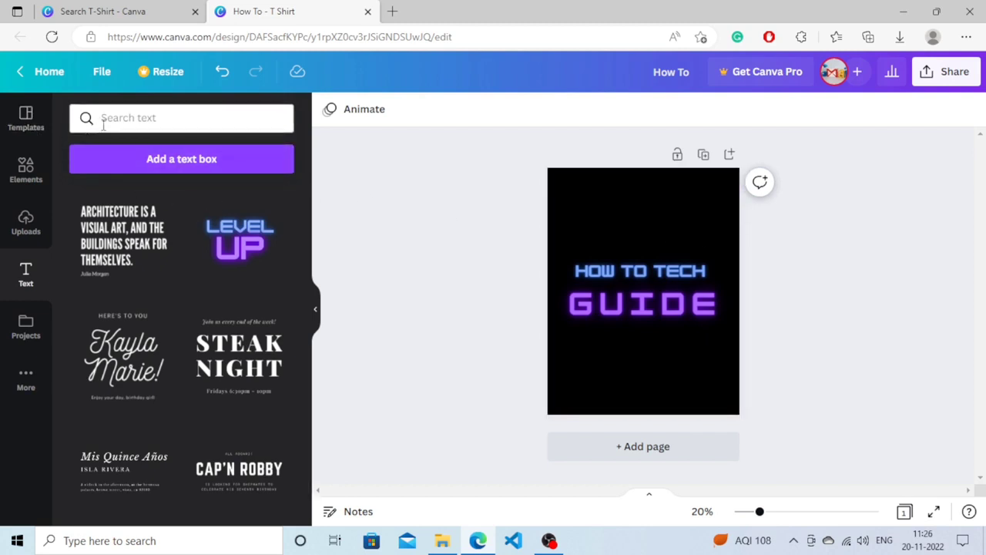
Search the design elements for "pattern".
click(30, 167)
click(135, 117)
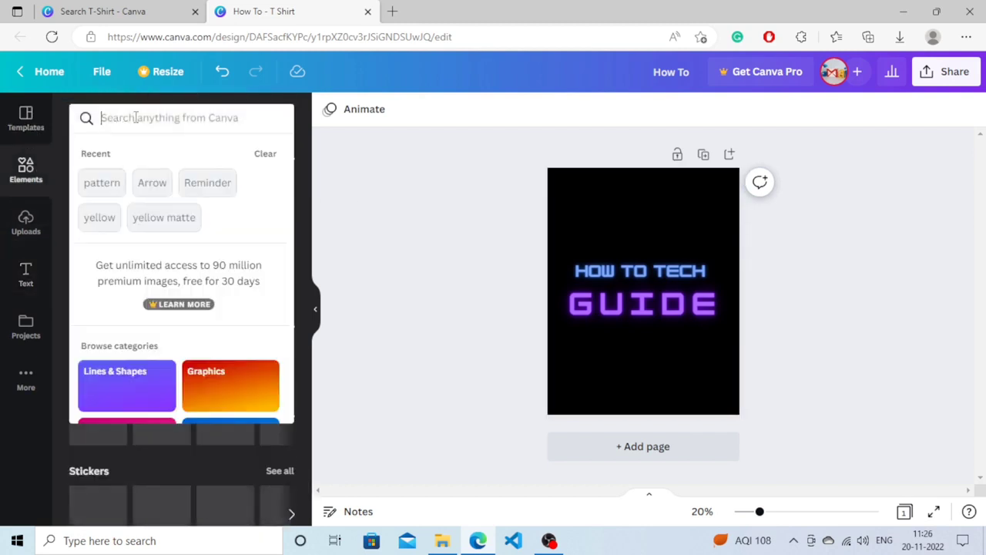
text(patter)
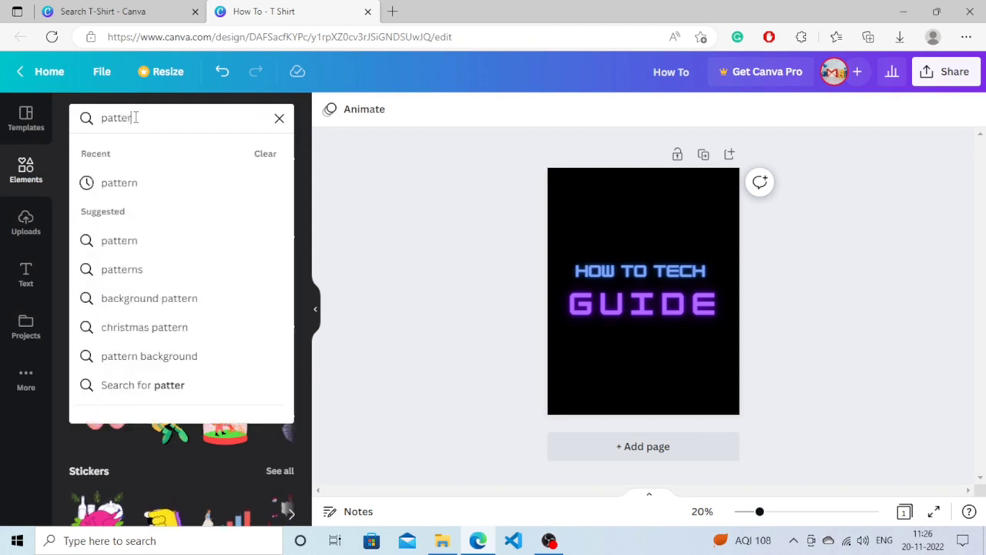
text(n)
key(Return)
Browse the pattern results, restrict them to graphics, and add the thin hexagon outline pattern to the page.
scroll(301, 354, down, 3)
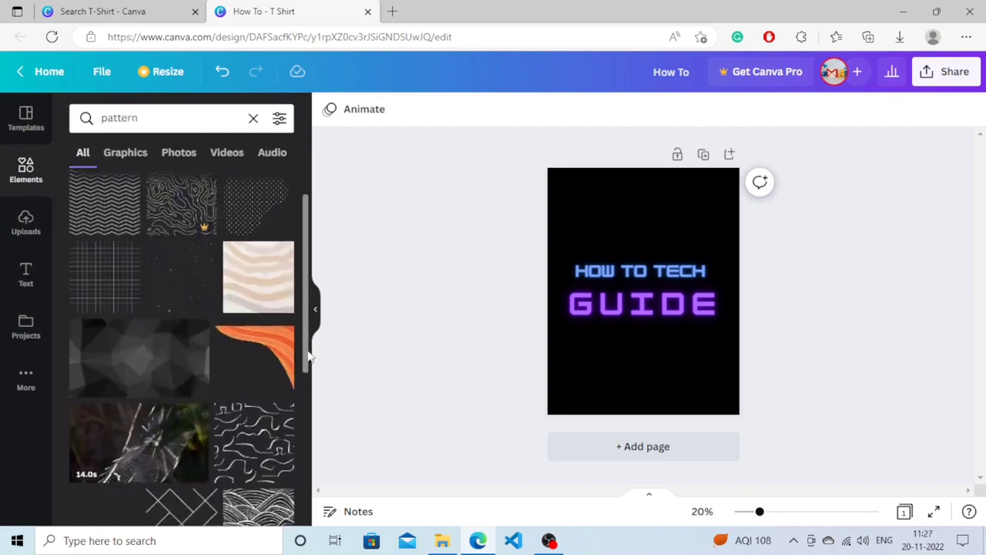
scroll(281, 375, up, 4)
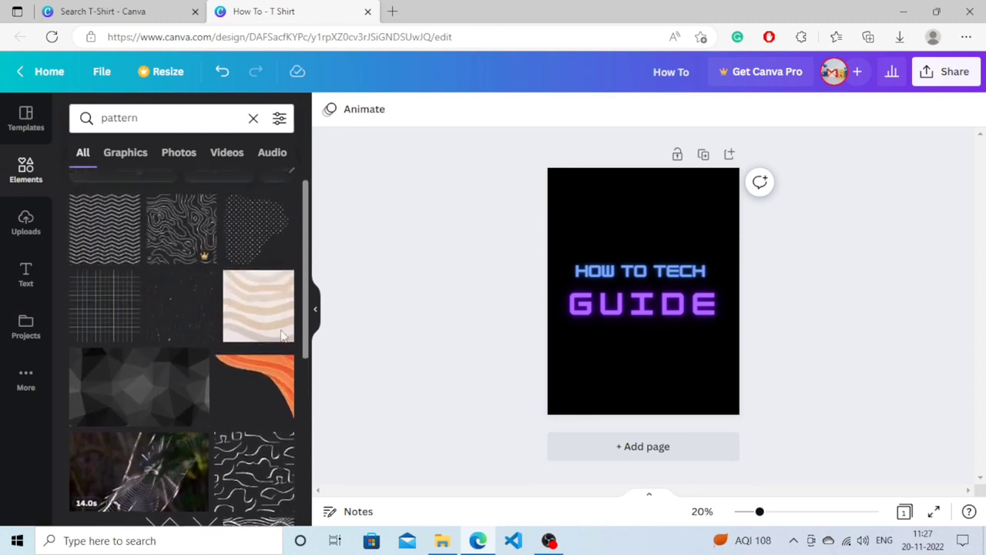
scroll(268, 388, down, 4)
scroll(268, 388, down, 3)
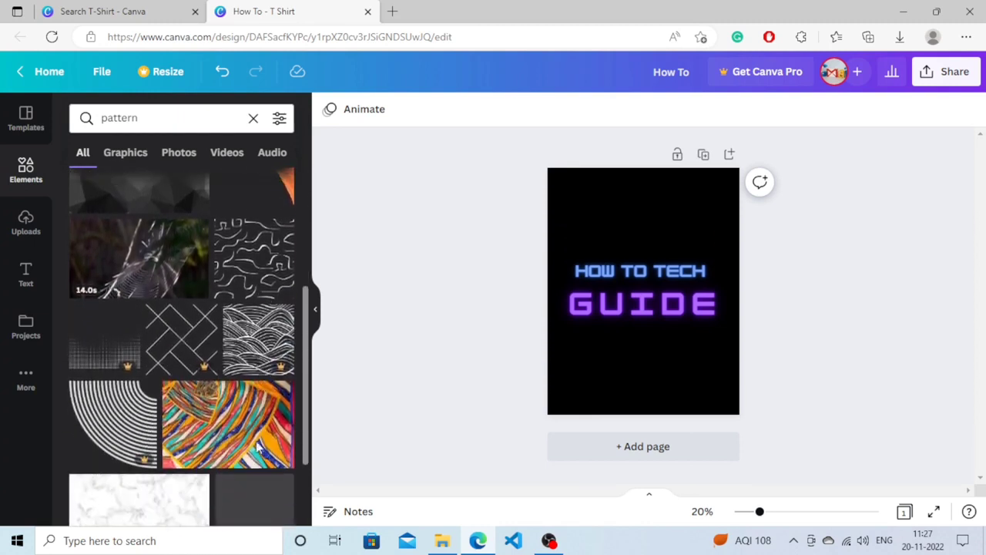
scroll(305, 354, down, 1)
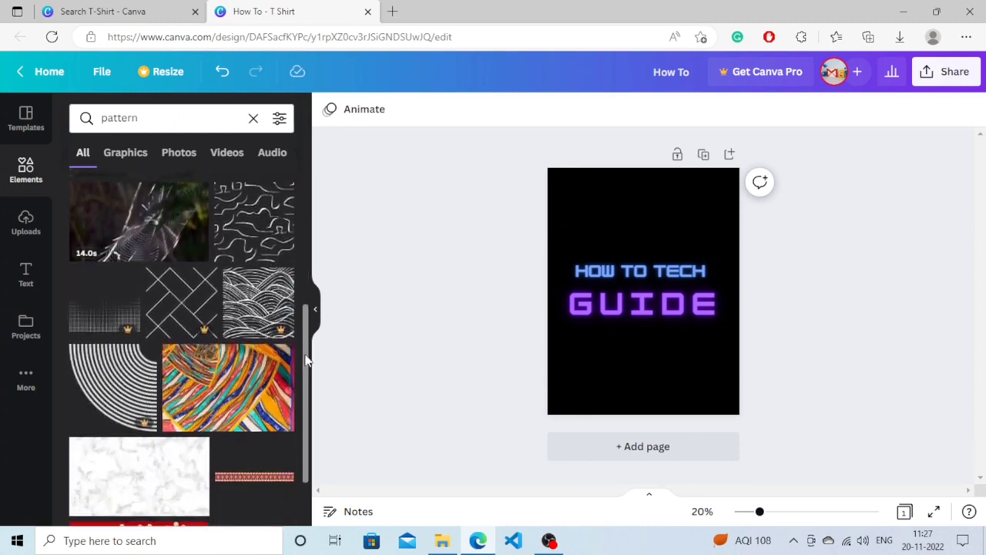
click(123, 152)
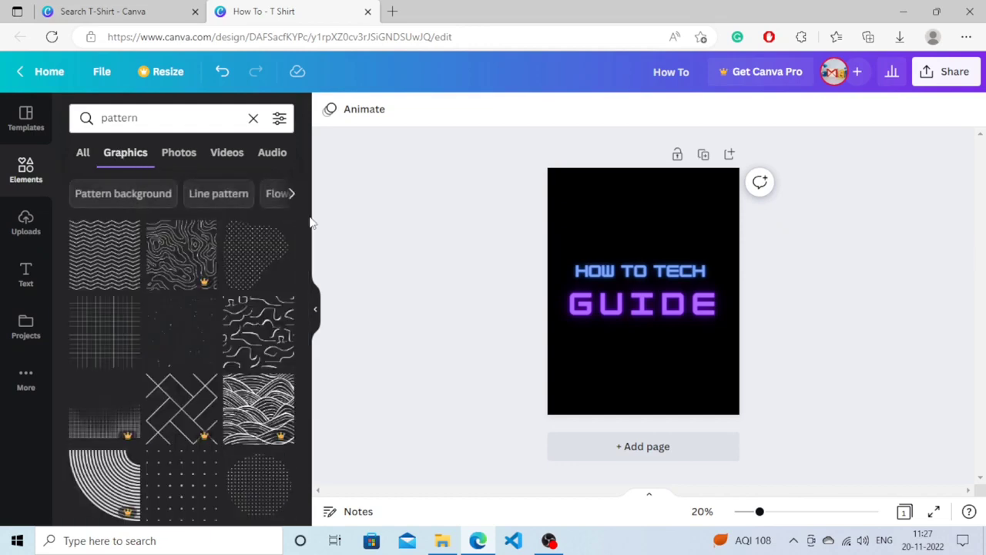
drag(305, 217, 308, 425)
click(182, 378)
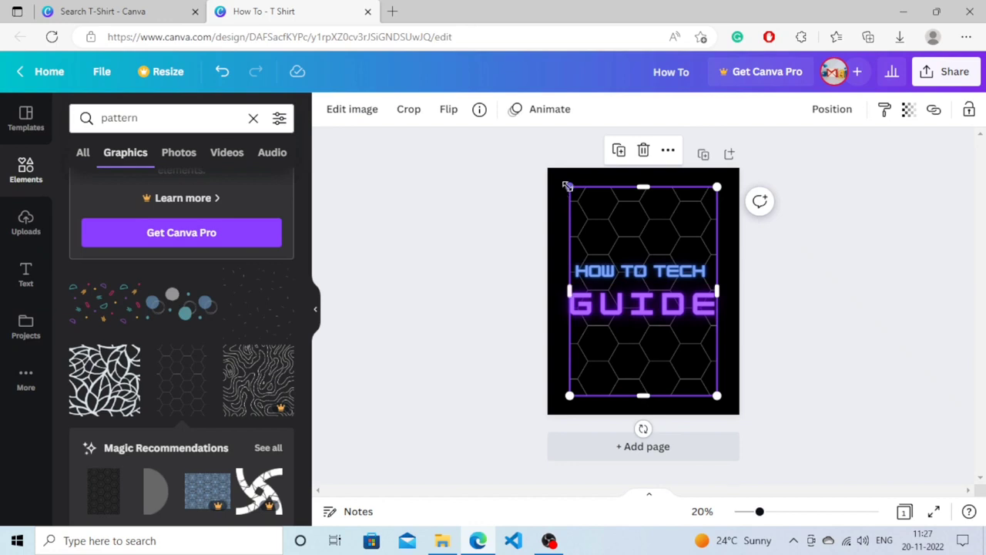
Enlarge the hexagon pattern from two opposite corners so it covers the whole page, and deselect it.
drag(568, 187, 551, 164)
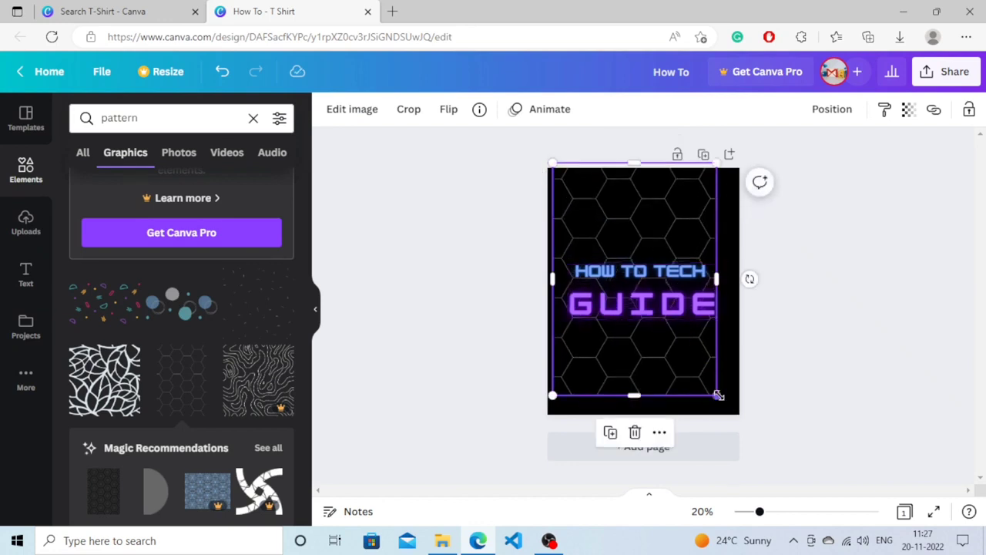
drag(717, 394, 747, 412)
click(510, 228)
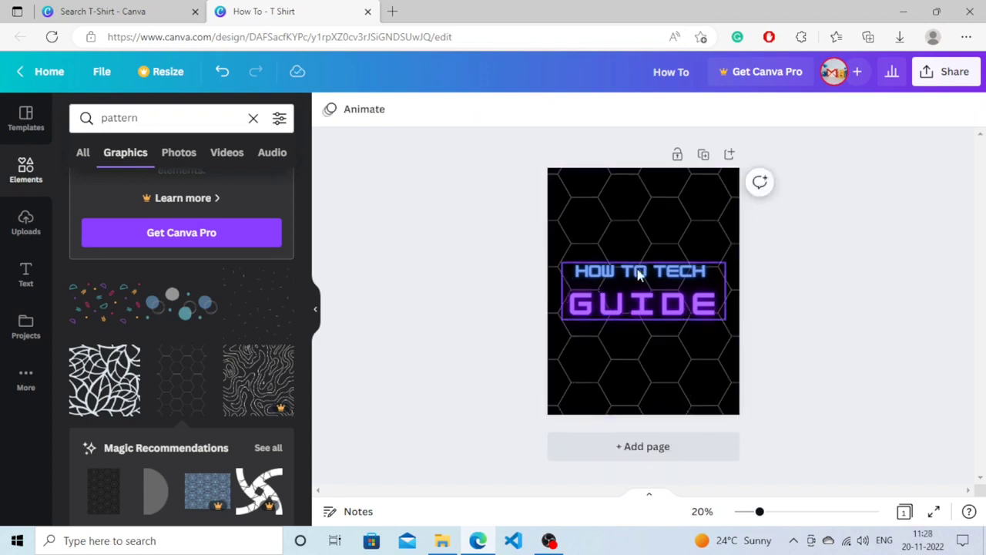
Find Smartmockups among the design's sharing options by searching "smart", save the design to it, and open the design in Smartmockups.
click(936, 74)
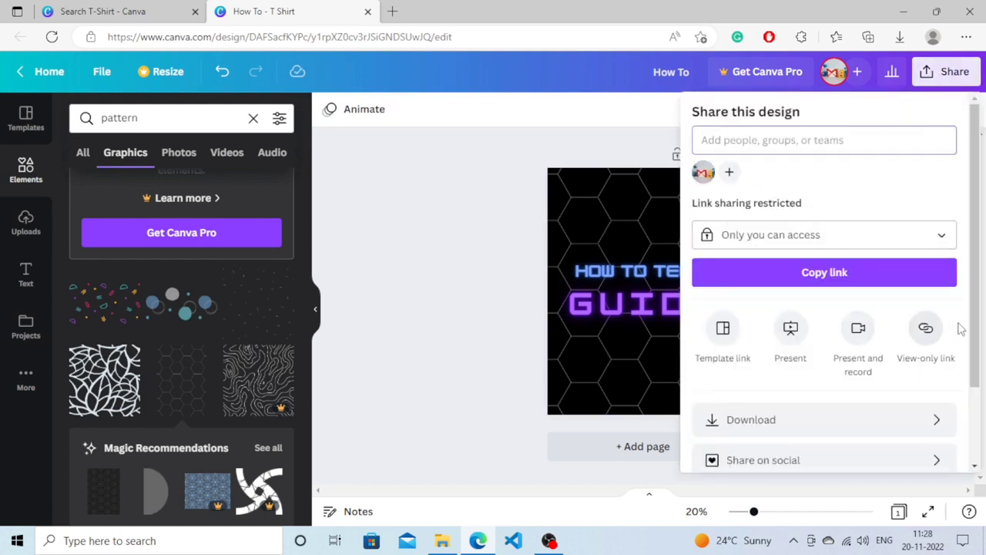
drag(972, 318, 969, 422)
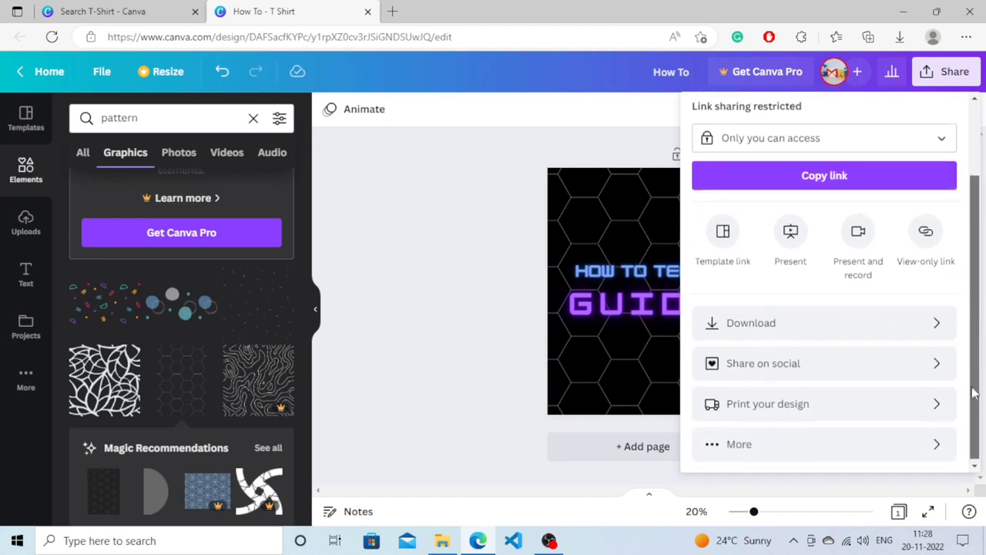
click(714, 444)
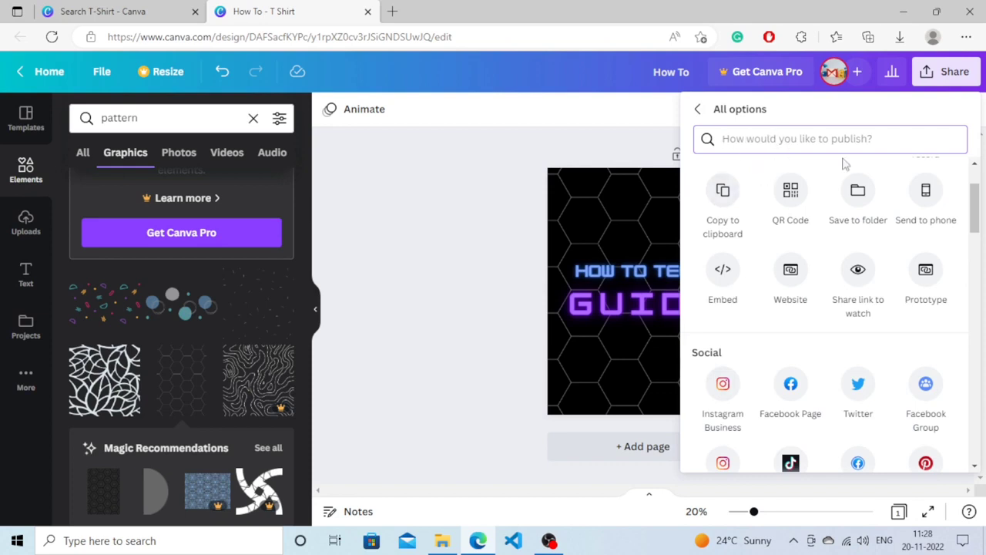
scroll(845, 163, up, 2)
text(smart)
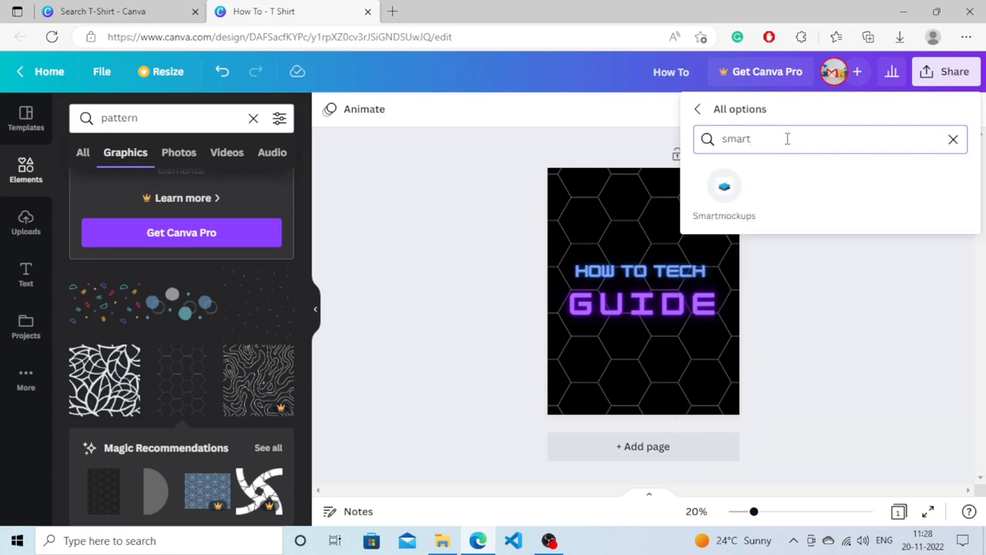
click(722, 199)
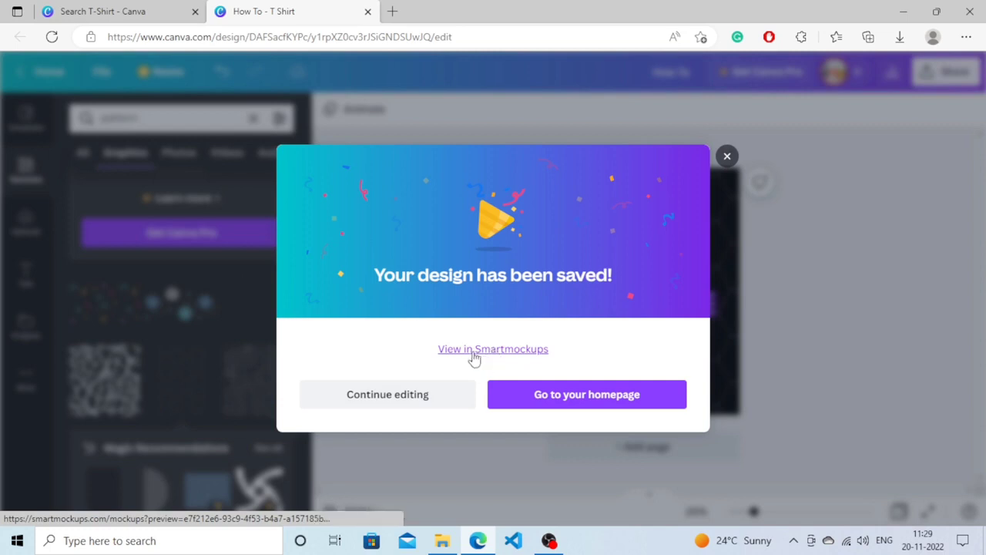
click(502, 350)
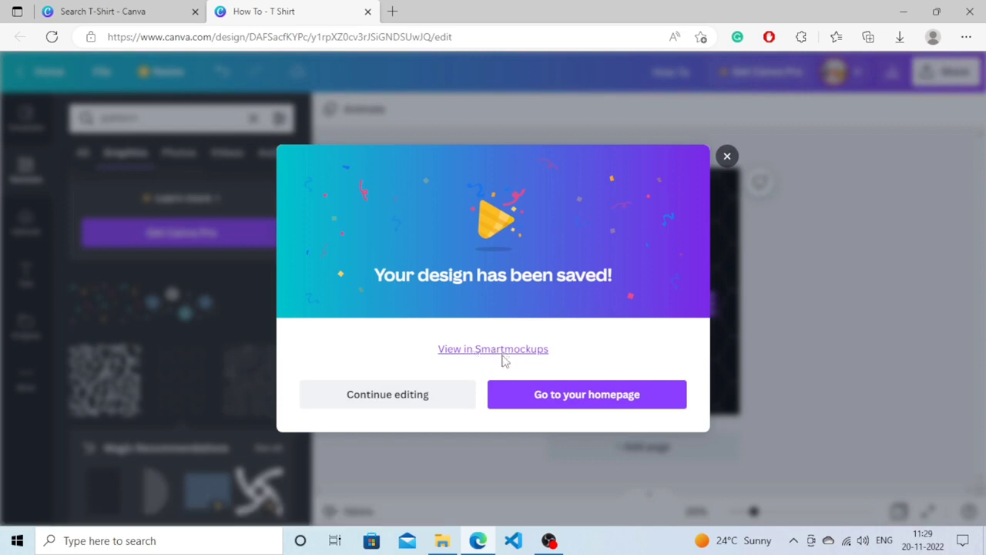
Look through the mockup categories, including Technology, Packaging and Home & living, and open the T-shirts collection from the Apparel category.
scroll(493, 291, down, 1)
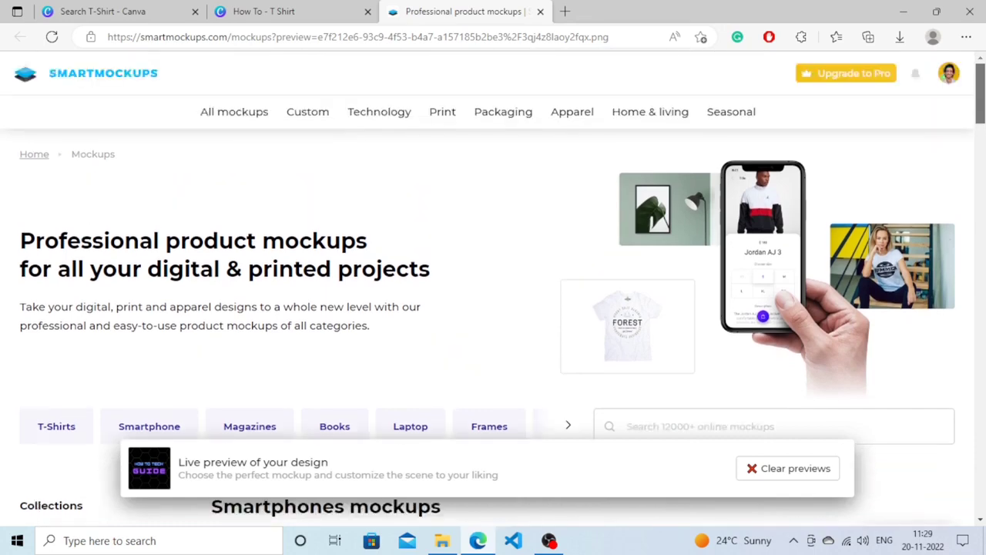
scroll(493, 290, down, 2)
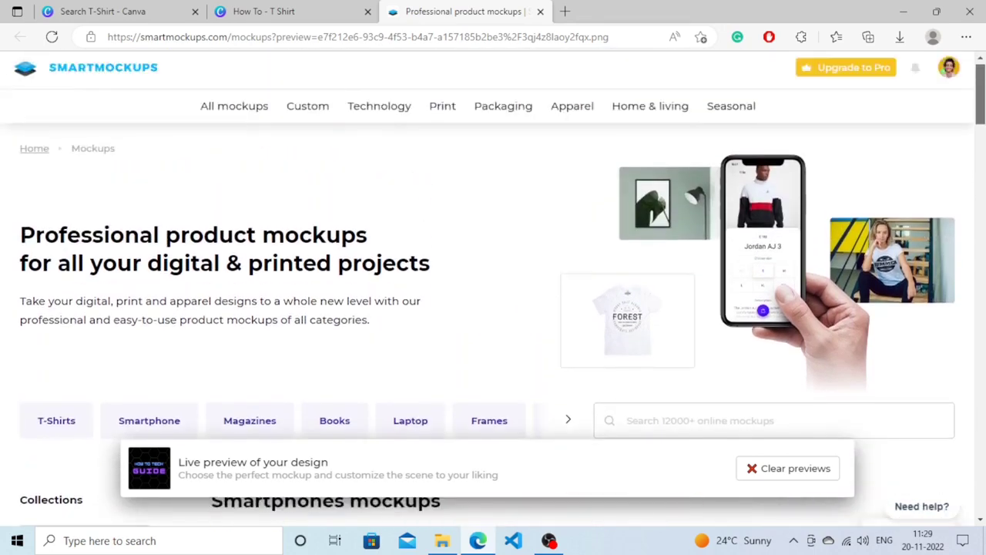
scroll(978, 162, down, 5)
drag(978, 162, 974, 115)
mouse_move(363, 116)
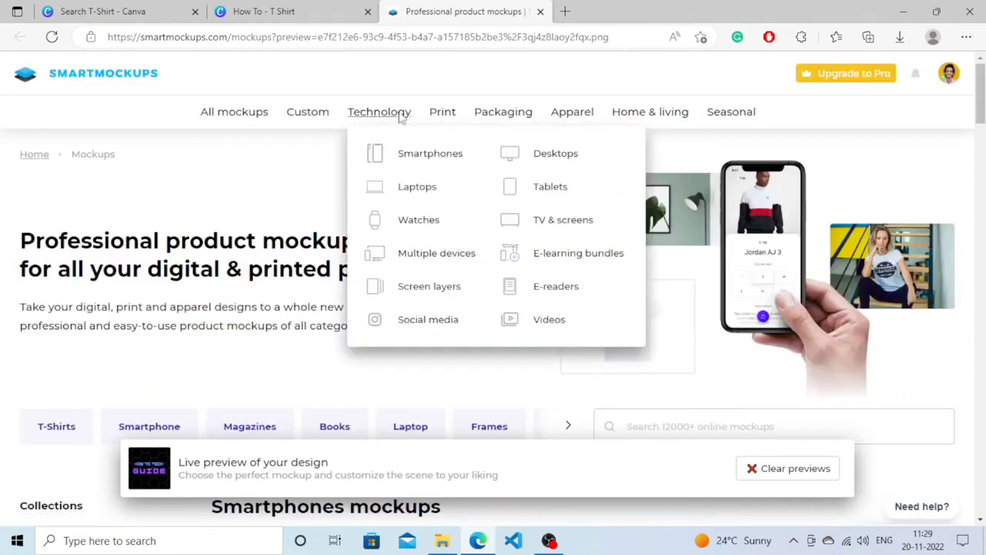
mouse_move(444, 118)
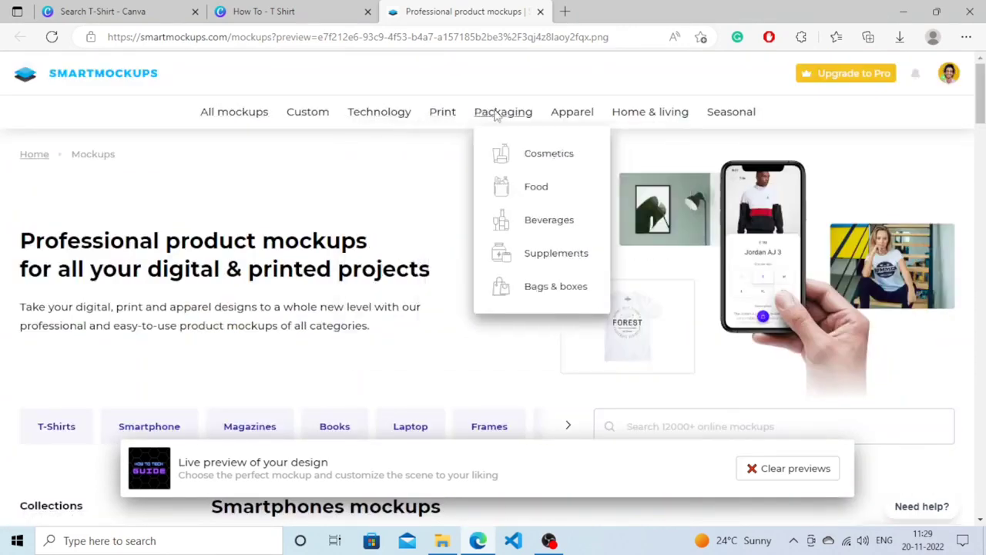
mouse_move(623, 119)
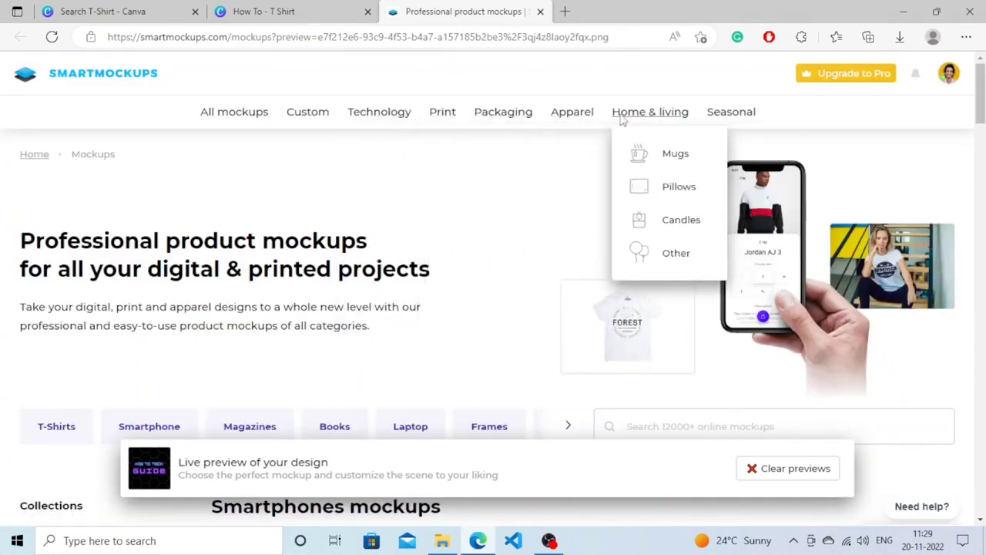
mouse_move(722, 117)
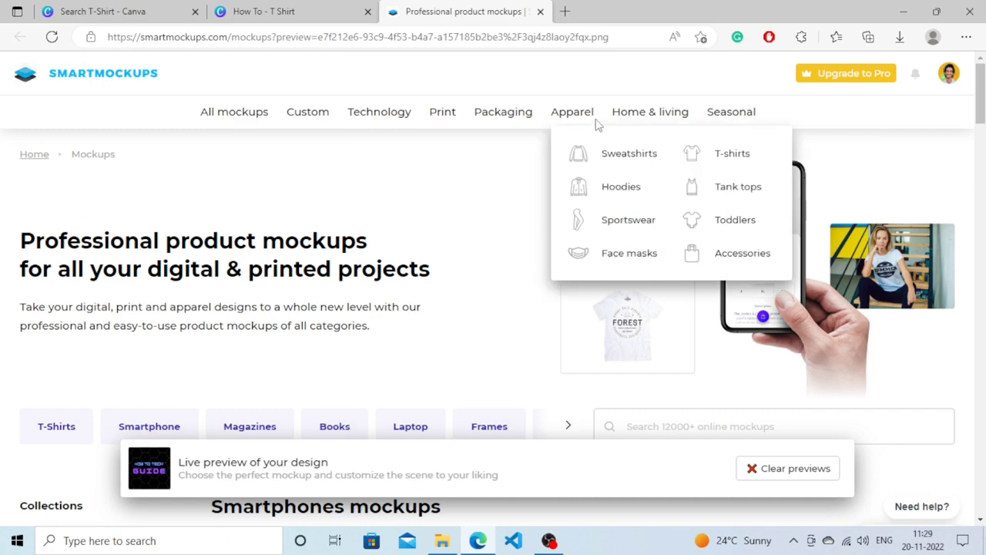
click(704, 154)
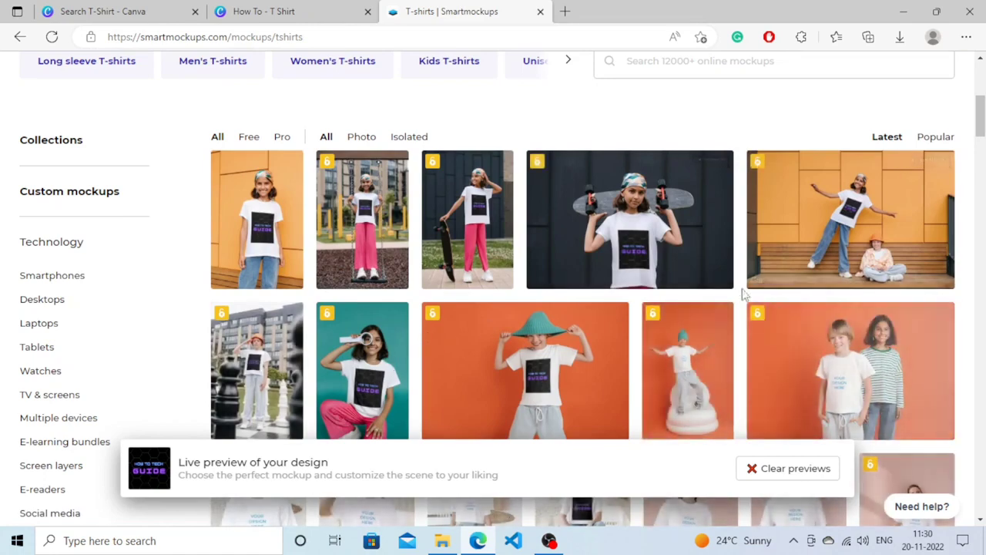
Examine at a larger page zoom how the design looks on the T-shirt mockups, including the boy in the green hat.
key(ctrl+plus)
key(ctrl+plus)
key(ctrl+plus)
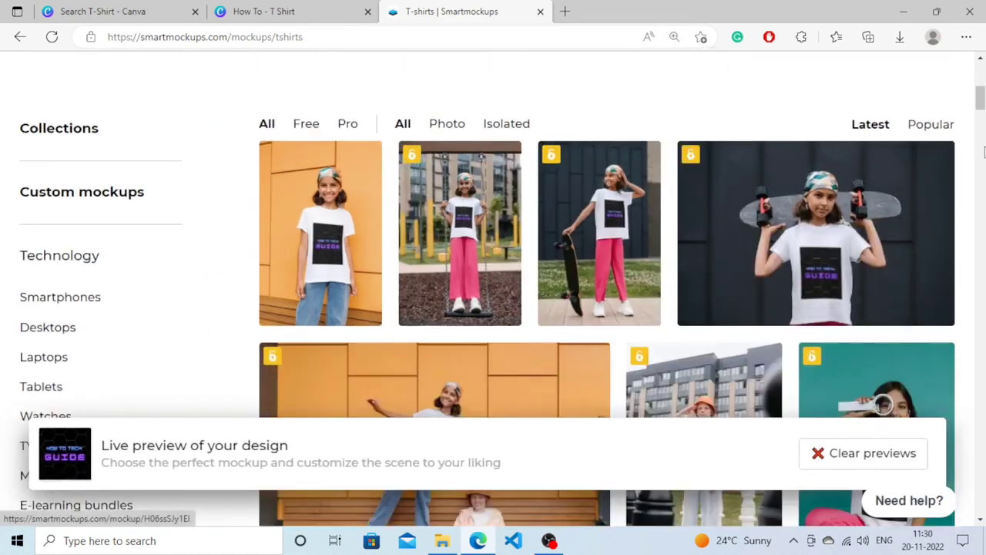
scroll(827, 121, up, 2)
scroll(819, 136, down, 1)
scroll(732, 146, up, 2)
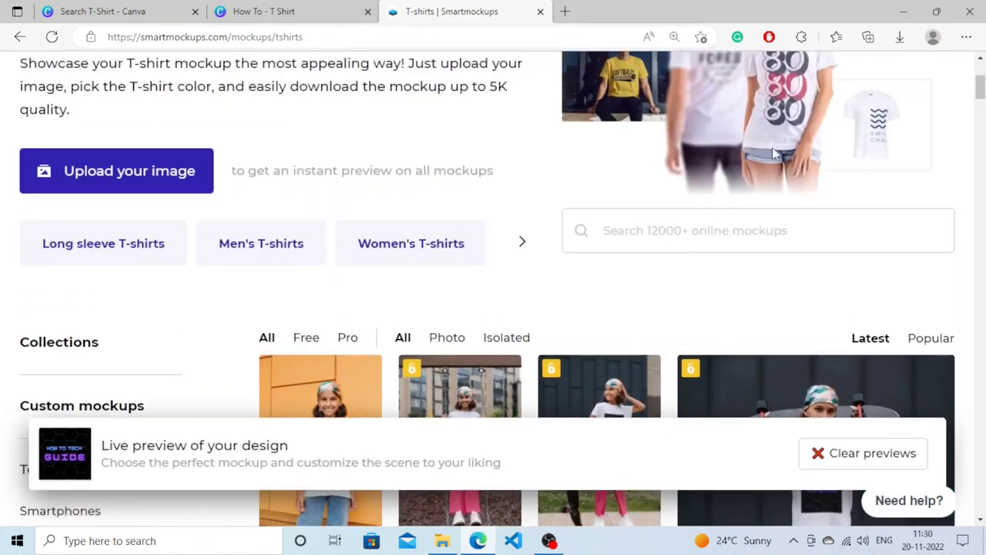
scroll(592, 156, down, 2)
scroll(972, 125, down, 8)
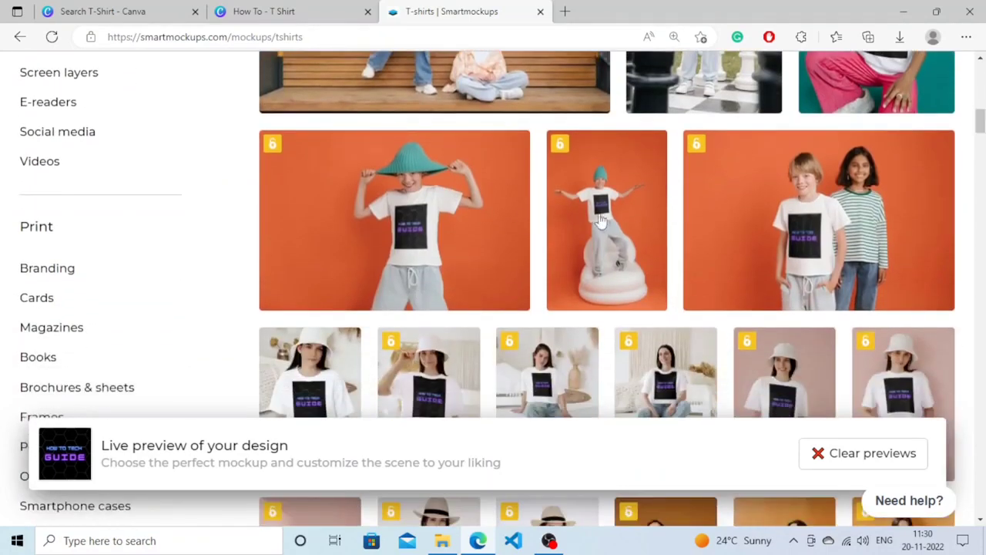
mouse_move(396, 231)
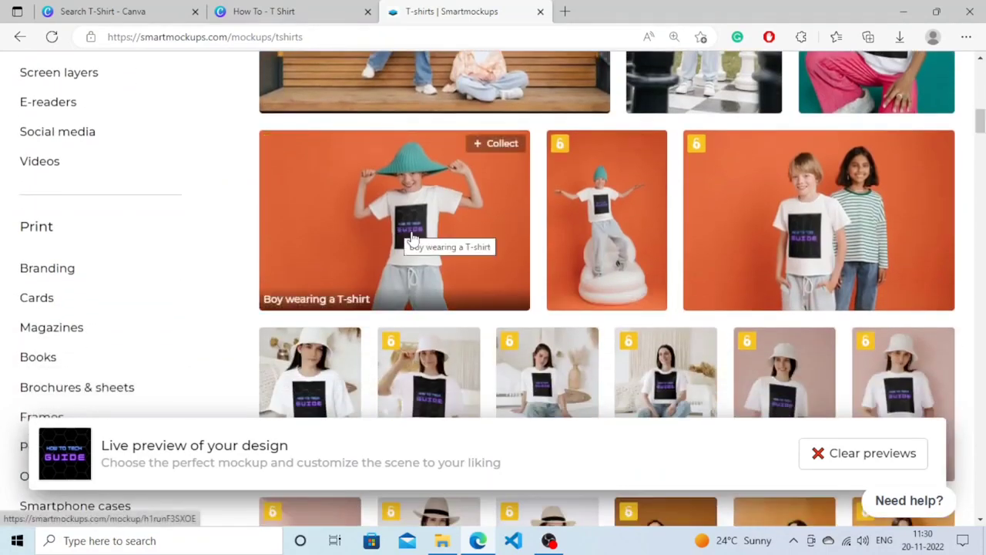